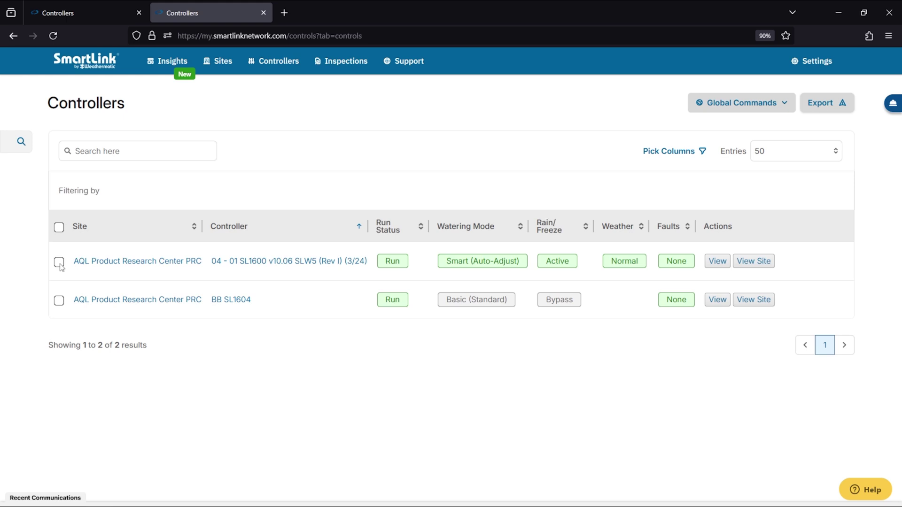
- Select only the controller 04 - 01 SL1600 v10.06 SLW5 (Rev I) (3/24), start global programming for it and dismiss the free trial notice
{"action": "left_click", "coordinate": [59, 229]}
{"action": "left_click", "coordinate": [60, 228]}
{"action": "left_click", "coordinate": [60, 265]}
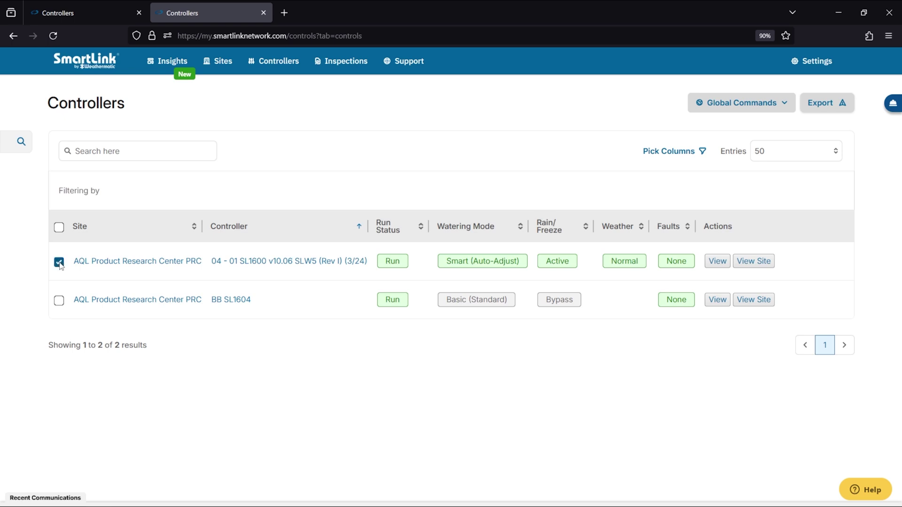
{"action": "left_click", "coordinate": [744, 110]}
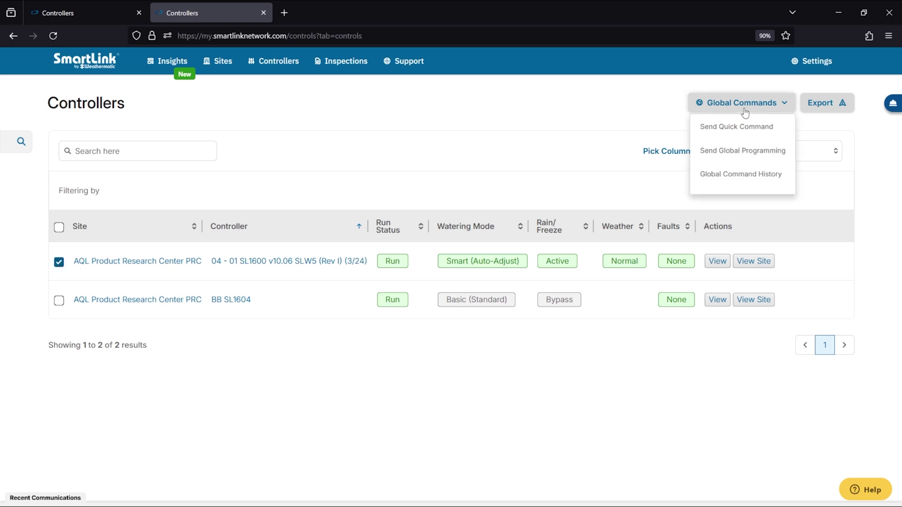
{"action": "left_click", "coordinate": [724, 156]}
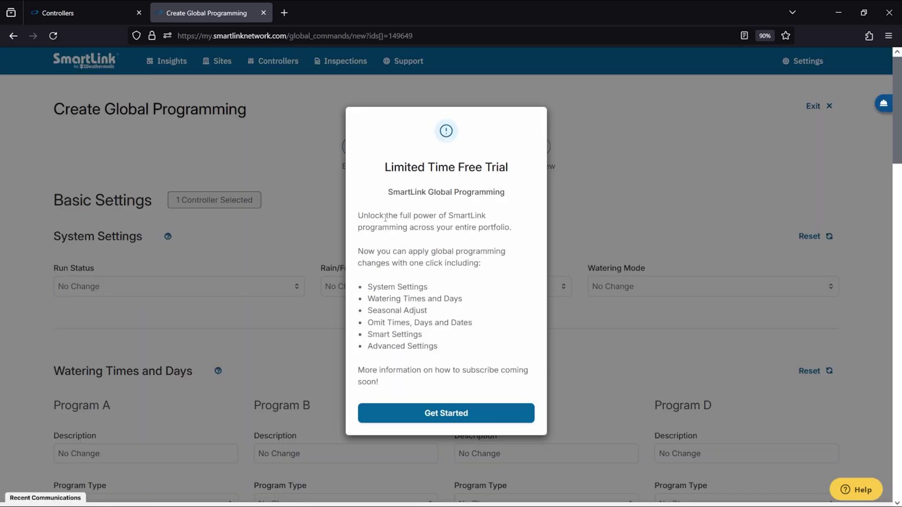
{"action": "left_click", "coordinate": [446, 414]}
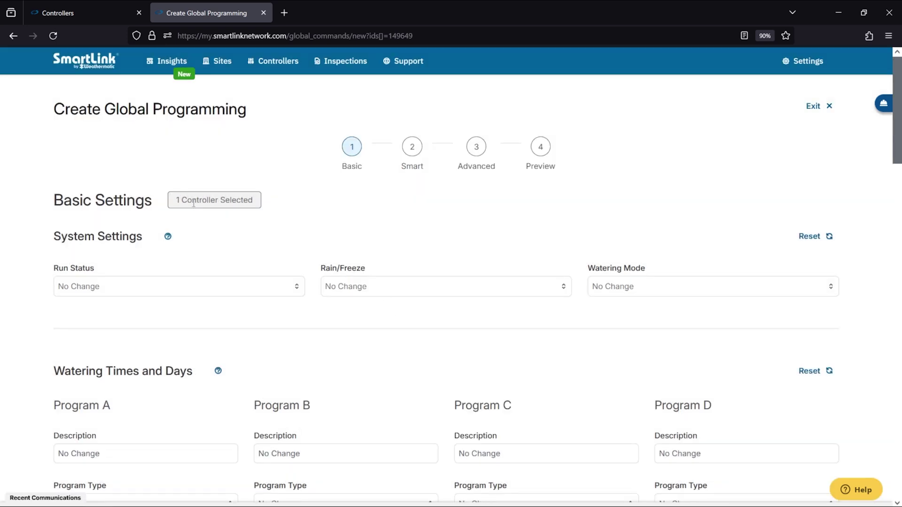
- Set the Run Status to Remote Off in the System Settings of the global programming
{"action": "triple_click", "coordinate": [254, 202]}
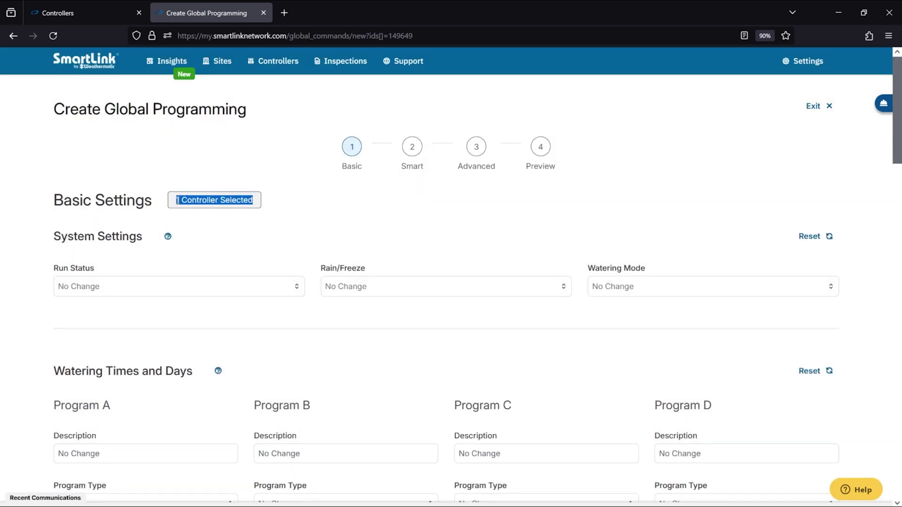
{"action": "left_click", "coordinate": [351, 179]}
{"action": "scroll", "coordinate": [278, 242], "scroll_direction": "down", "scroll_amount": 2}
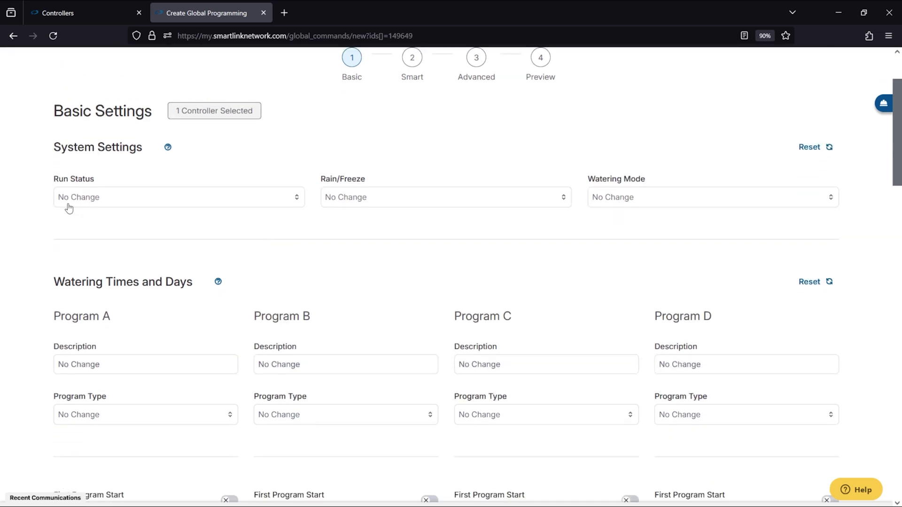
{"action": "left_click", "coordinate": [104, 198]}
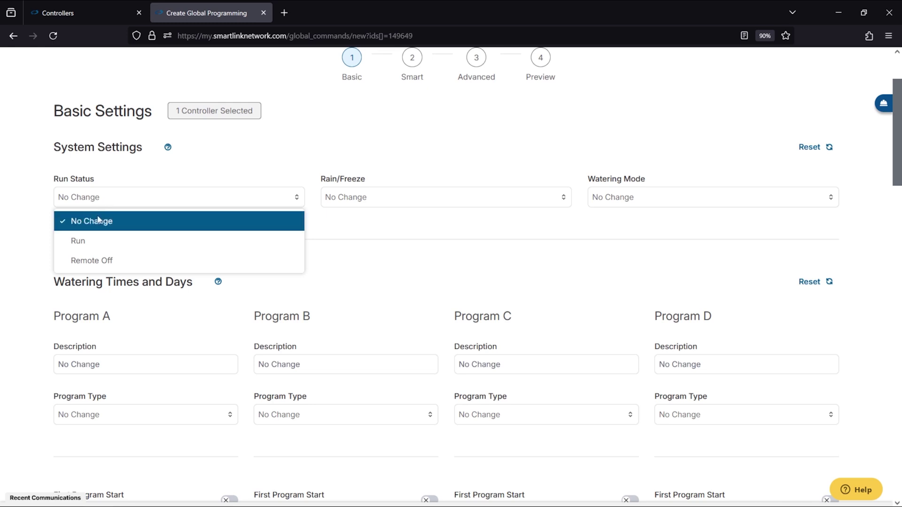
{"action": "left_click", "coordinate": [119, 265]}
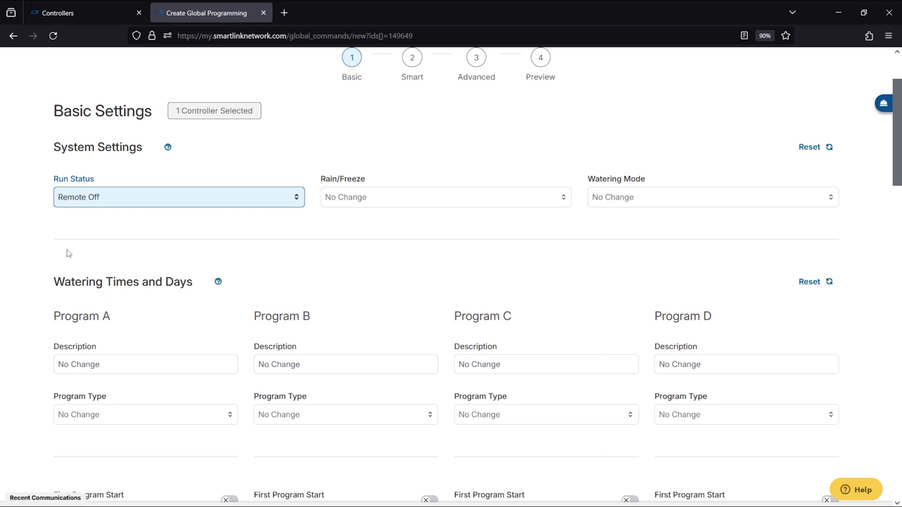
- Set Program A's Seasonal Adjust to 50% for March and 75% for April
{"action": "scroll", "coordinate": [65, 253], "scroll_direction": "down", "scroll_amount": 2}
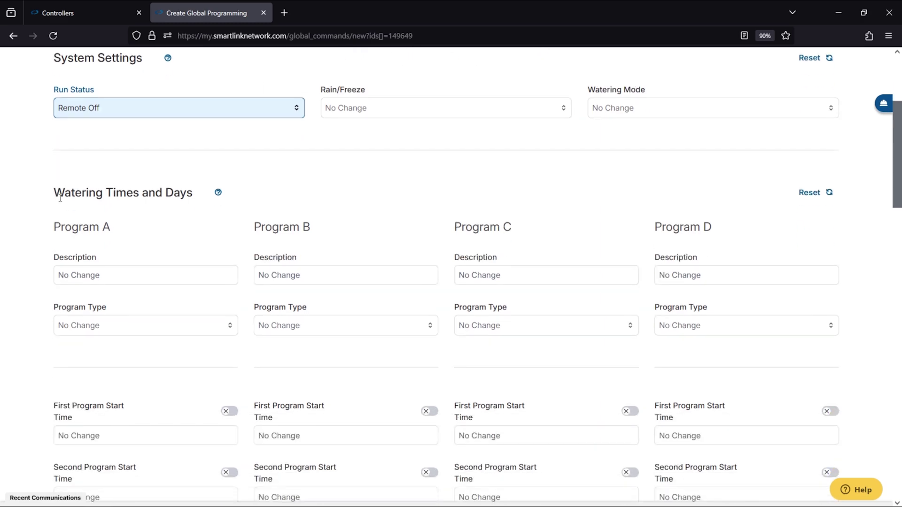
{"action": "scroll", "coordinate": [136, 246], "scroll_direction": "down", "scroll_amount": 6}
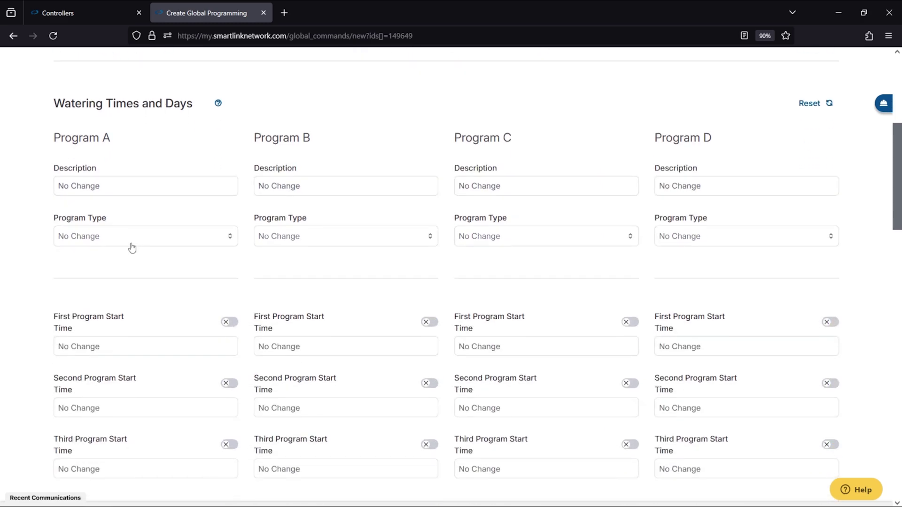
{"action": "scroll", "coordinate": [107, 220], "scroll_direction": "down", "scroll_amount": 4}
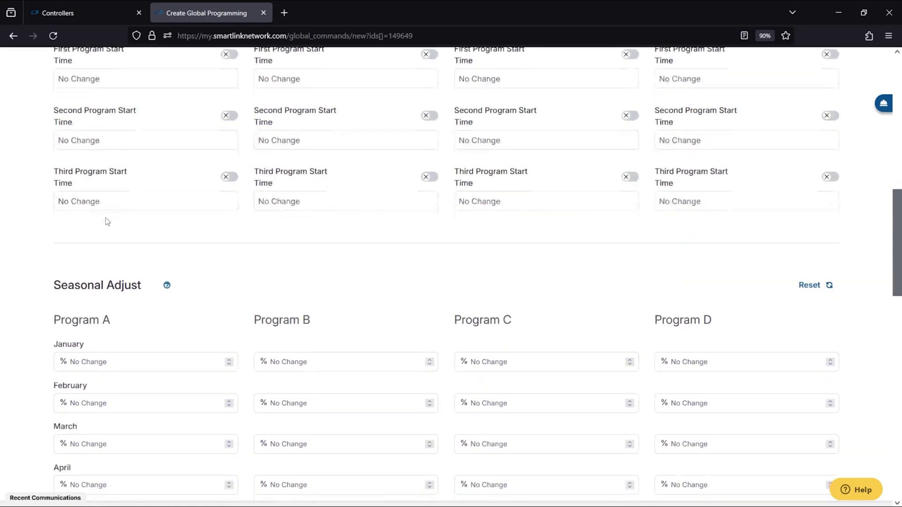
{"action": "scroll", "coordinate": [102, 220], "scroll_direction": "down", "scroll_amount": 2}
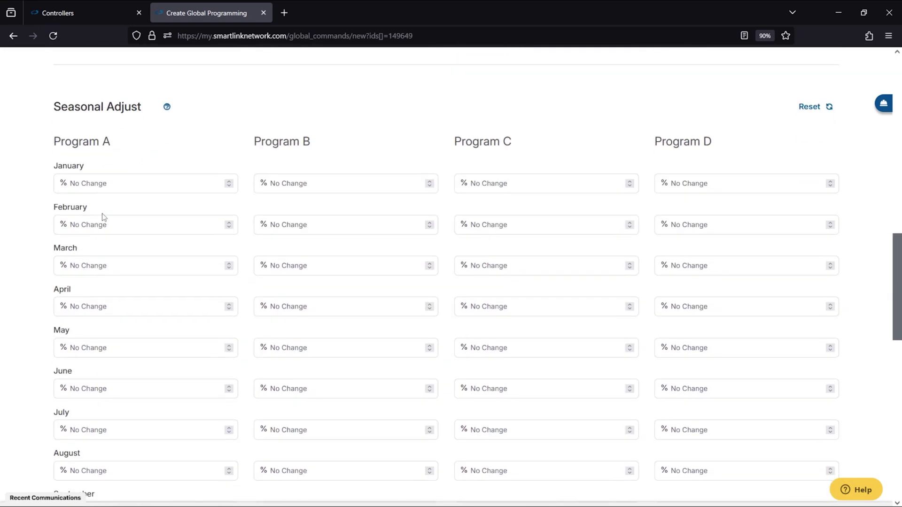
{"action": "left_click", "coordinate": [94, 267]}
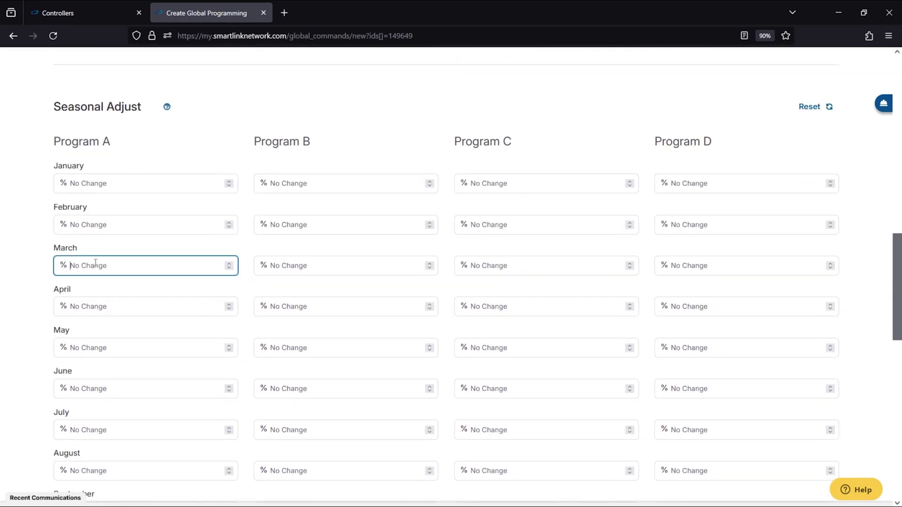
{"action": "type", "text": "50"}
{"action": "left_click", "coordinate": [84, 305]}
{"action": "type", "text": "75"}
- Enable Omit Days of Week with Wednesday and Saturday omitted, and continue to the Smart Settings
{"action": "scroll", "coordinate": [108, 338], "scroll_direction": "down", "scroll_amount": 10}
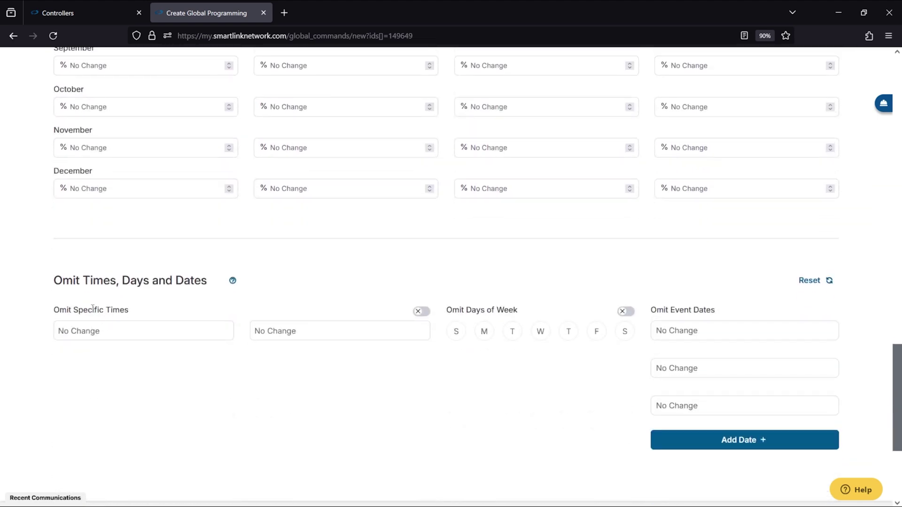
{"action": "left_click", "coordinate": [623, 313]}
{"action": "left_click", "coordinate": [540, 332]}
{"action": "left_click", "coordinate": [627, 337]}
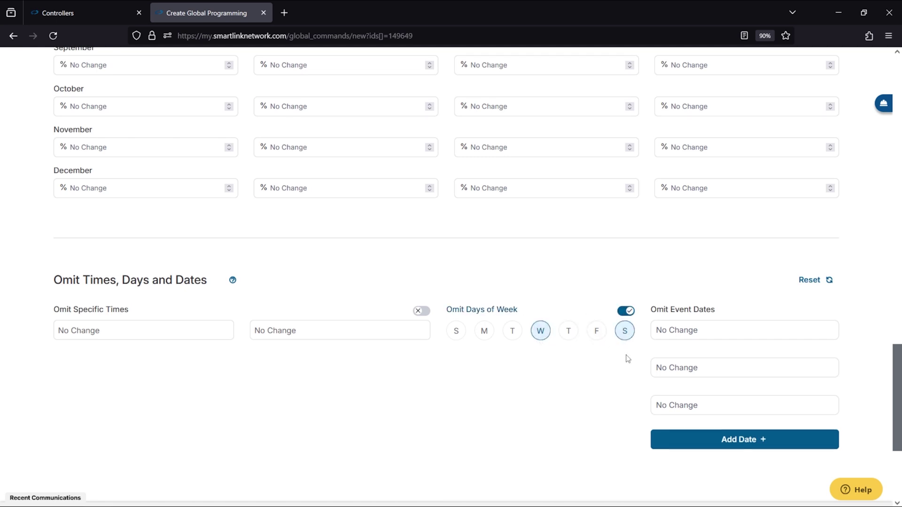
{"action": "scroll", "coordinate": [626, 358], "scroll_direction": "down", "scroll_amount": 5}
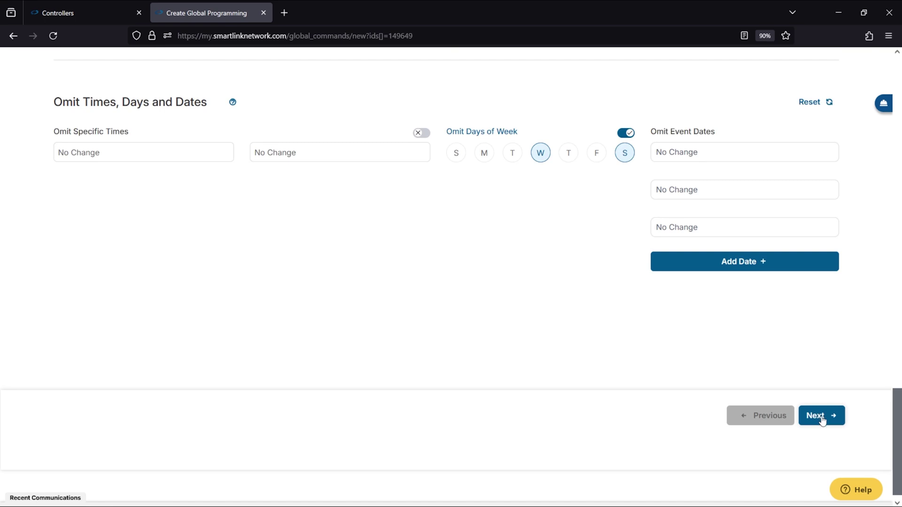
{"action": "left_click", "coordinate": [822, 420]}
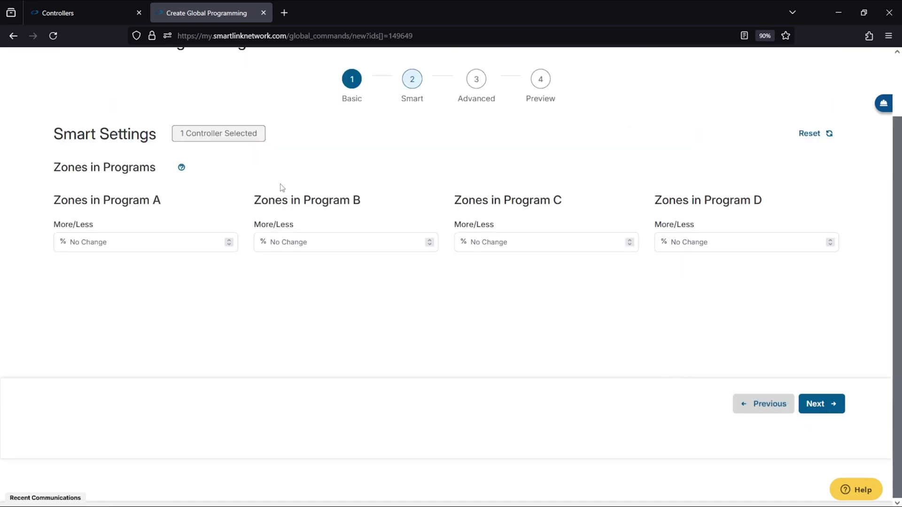
- Set More/Less for the zones in Program A to 1% and continue to the Advanced Settings
{"action": "left_click", "coordinate": [125, 243]}
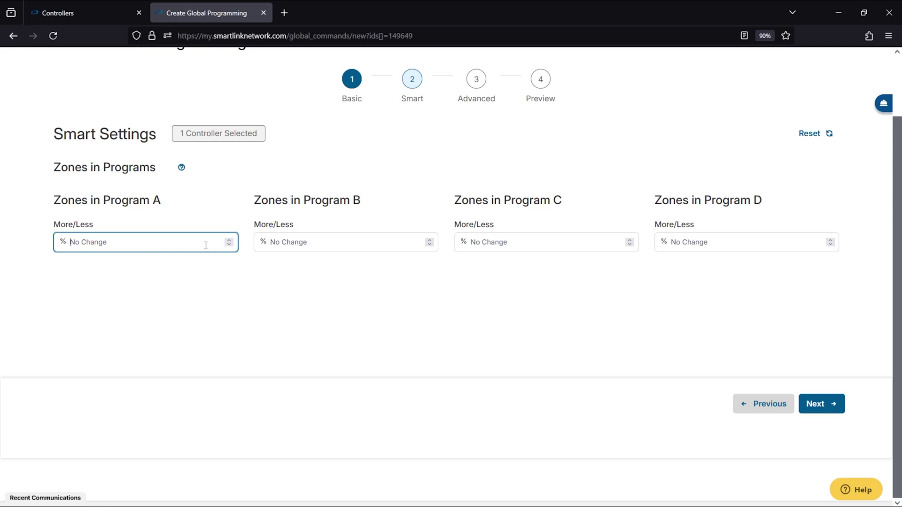
{"action": "type", "text": "1"}
{"action": "left_click", "coordinate": [824, 412]}
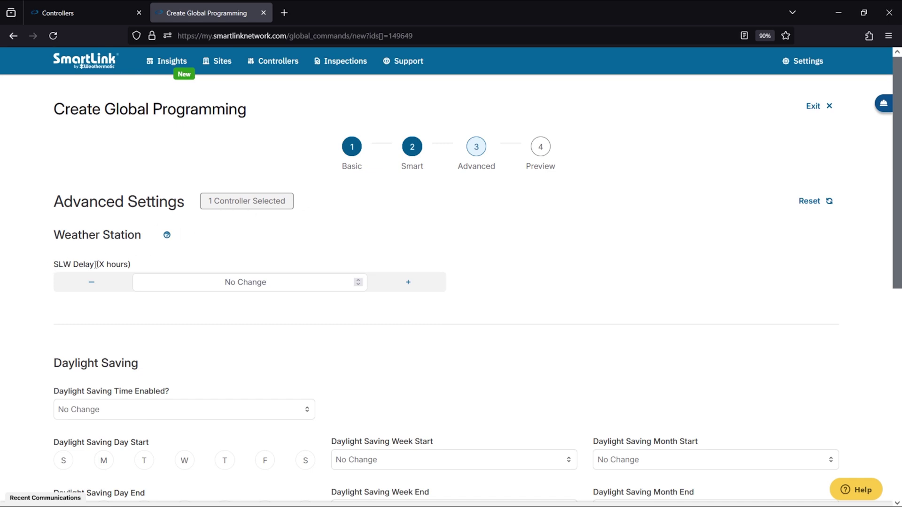
- Look over the Advanced Settings, leave Winterized at No Change, and open the preview of the changes
{"action": "scroll", "coordinate": [96, 264], "scroll_direction": "down", "scroll_amount": 4}
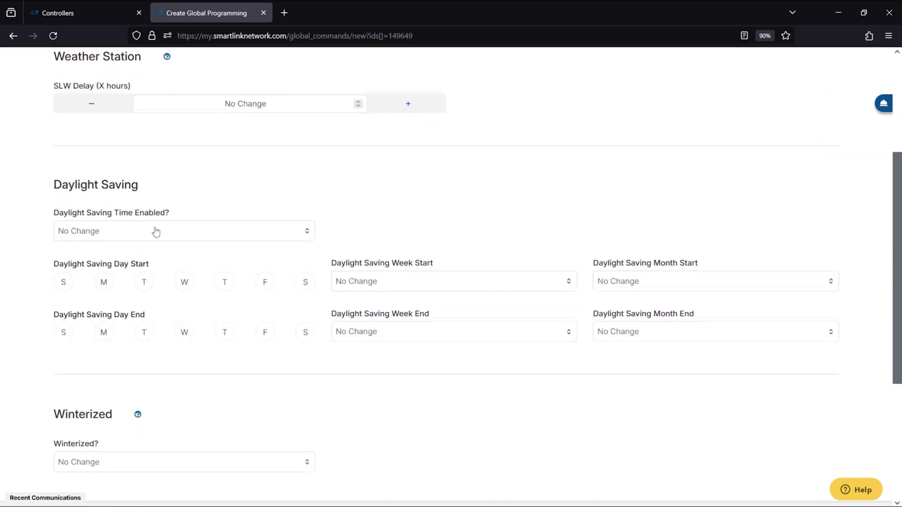
{"action": "scroll", "coordinate": [156, 231], "scroll_direction": "down", "scroll_amount": 2}
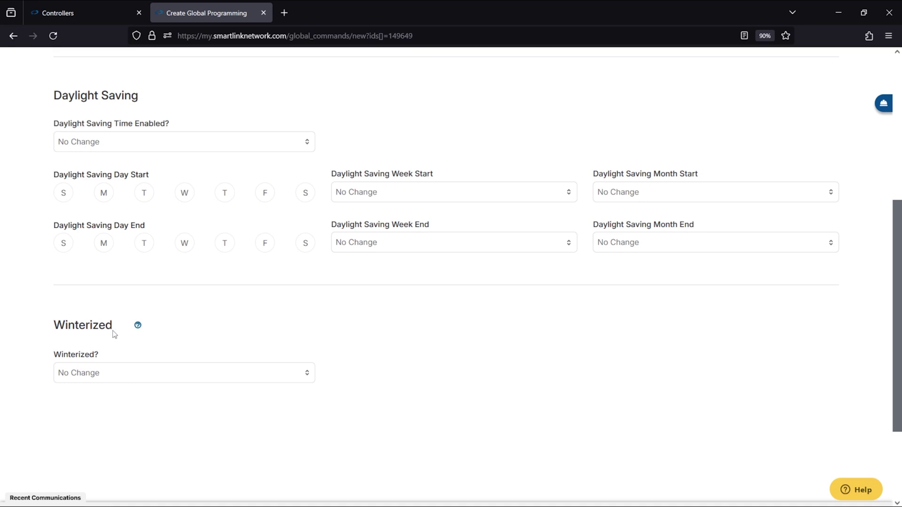
{"action": "left_click", "coordinate": [141, 377]}
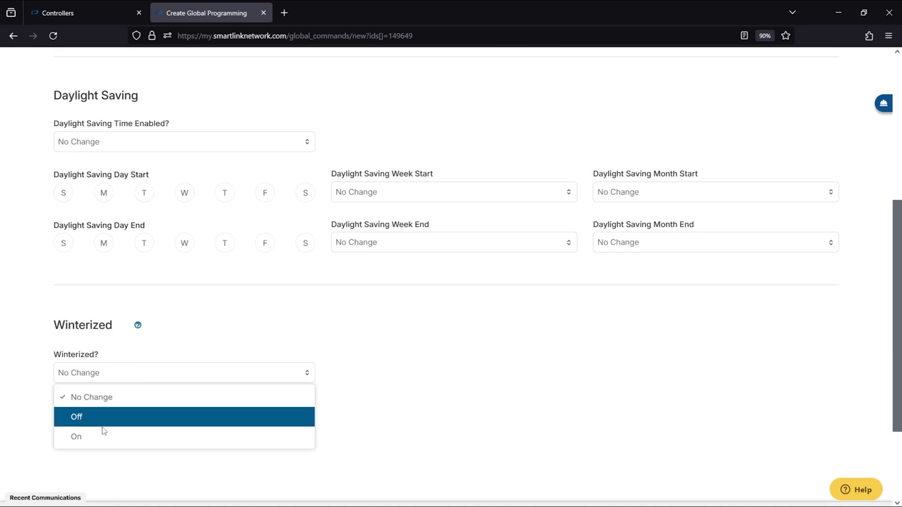
{"action": "scroll", "coordinate": [410, 405], "scroll_direction": "down", "scroll_amount": 1}
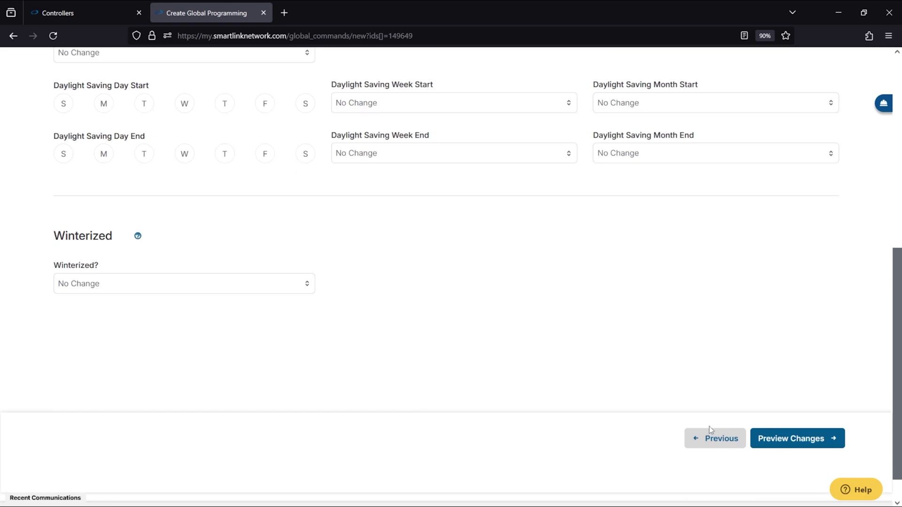
{"action": "left_click", "coordinate": [788, 439]}
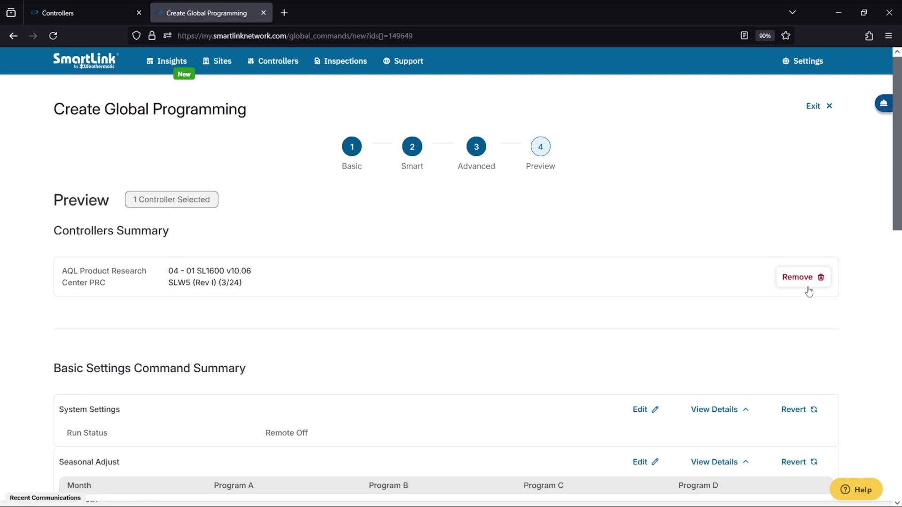
- Review the basic and smart command summaries, apply the changes to the controller and confirm the global command
{"action": "scroll", "coordinate": [808, 291], "scroll_direction": "down", "scroll_amount": 2}
{"action": "scroll", "coordinate": [809, 291], "scroll_direction": "down", "scroll_amount": 2}
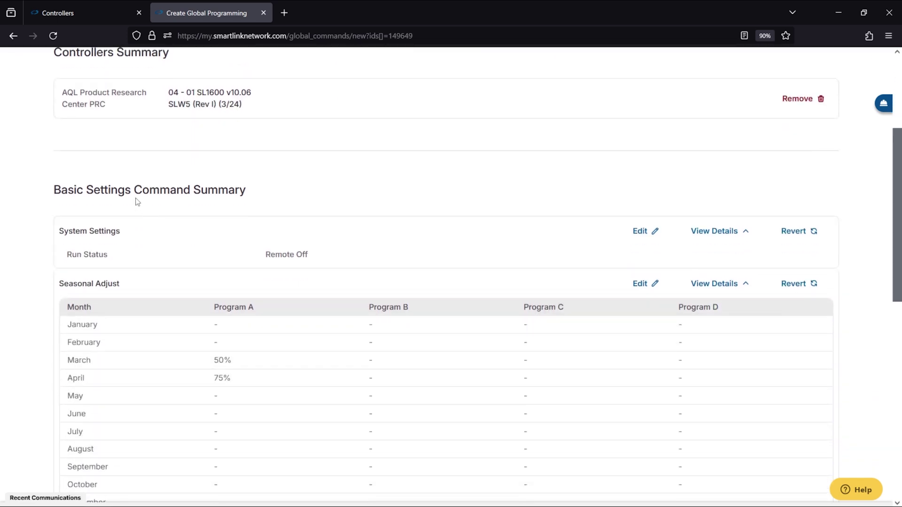
{"action": "scroll", "coordinate": [242, 197], "scroll_direction": "down", "scroll_amount": 2}
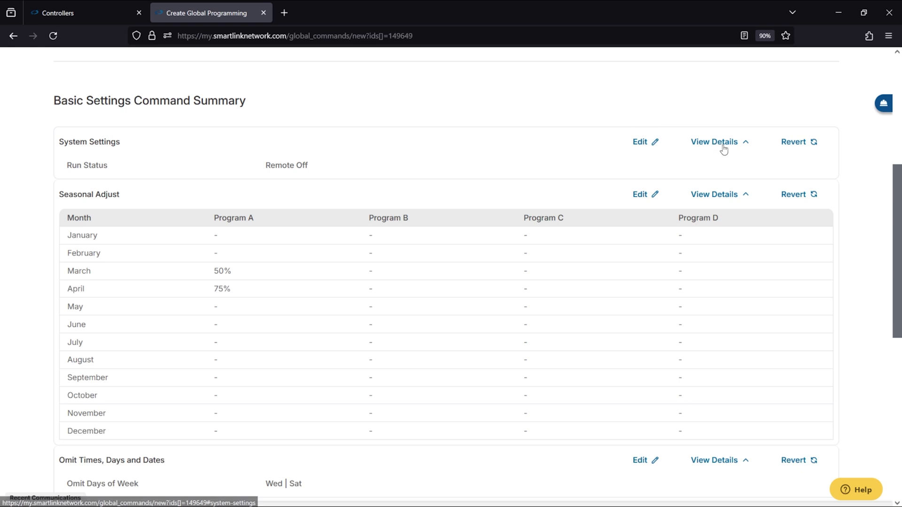
{"action": "scroll", "coordinate": [547, 214], "scroll_direction": "down", "scroll_amount": 2}
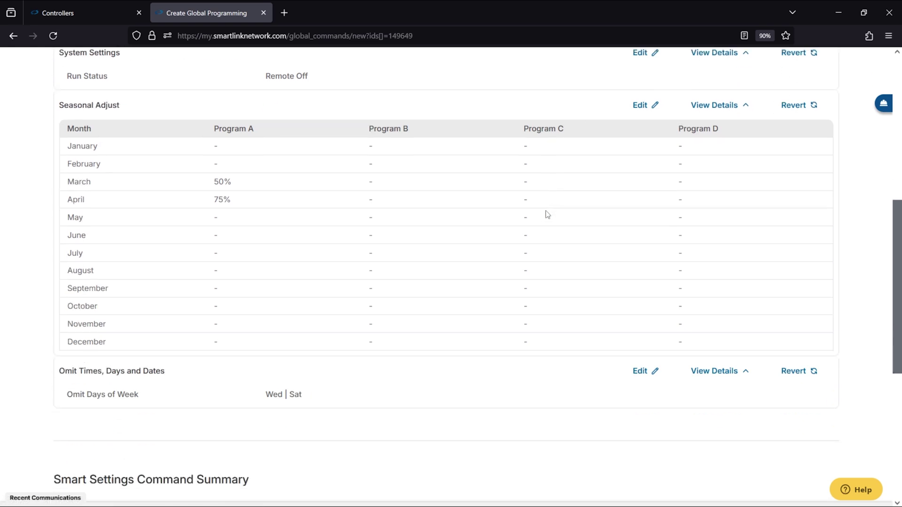
{"action": "scroll", "coordinate": [548, 215], "scroll_direction": "down", "scroll_amount": 2}
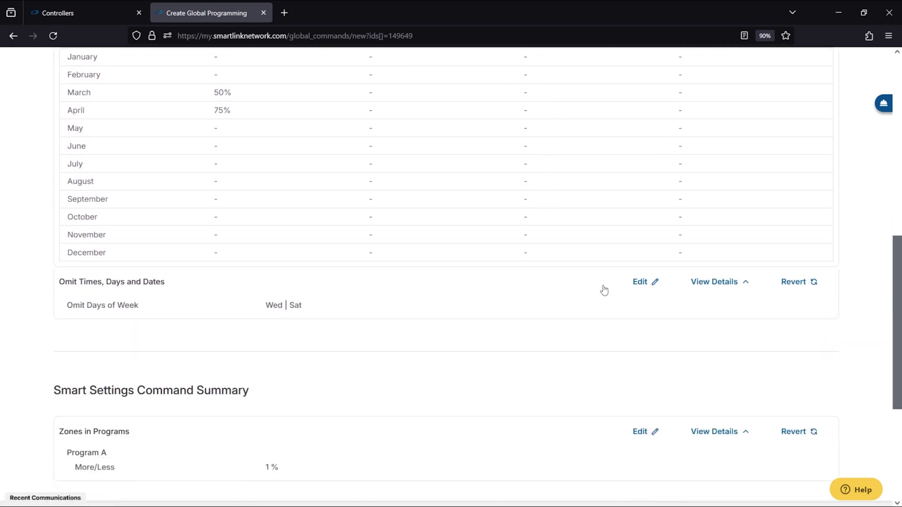
{"action": "scroll", "coordinate": [673, 300], "scroll_direction": "down", "scroll_amount": 1}
{"action": "scroll", "coordinate": [560, 292], "scroll_direction": "down", "scroll_amount": 4}
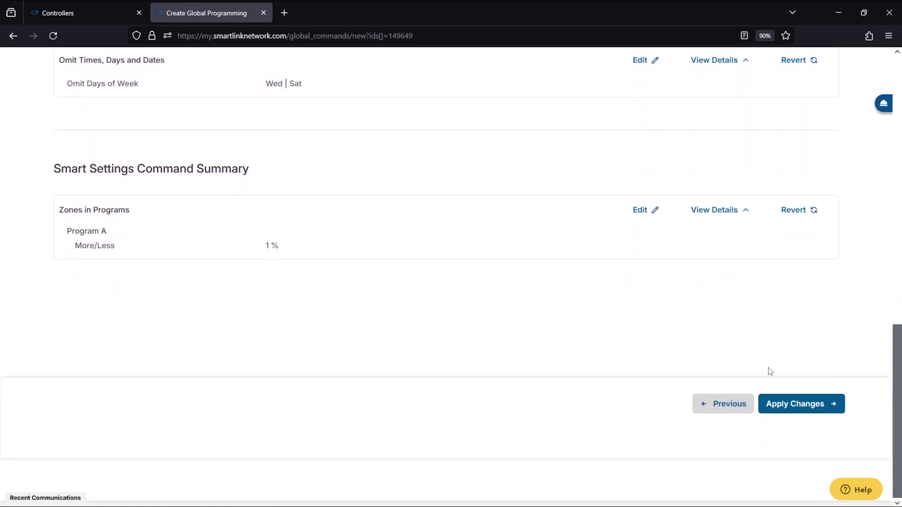
{"action": "left_click", "coordinate": [794, 407]}
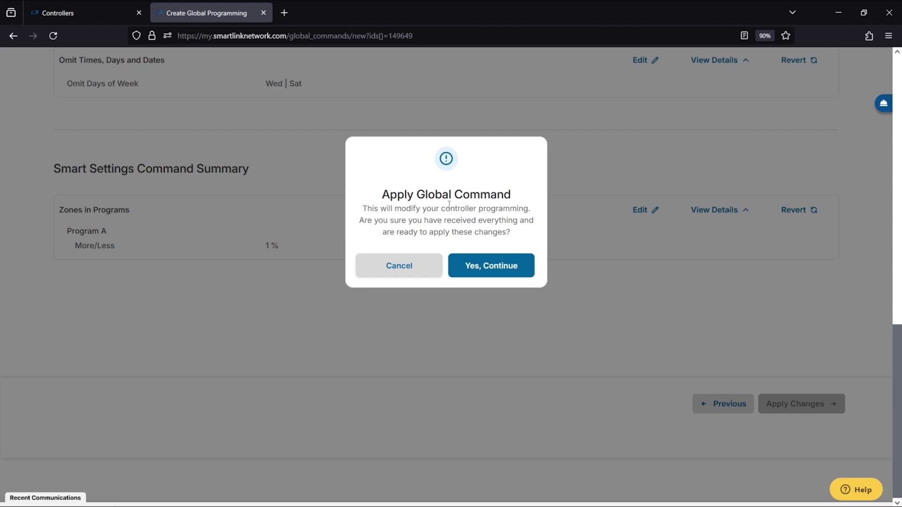
{"action": "left_click", "coordinate": [477, 273]}
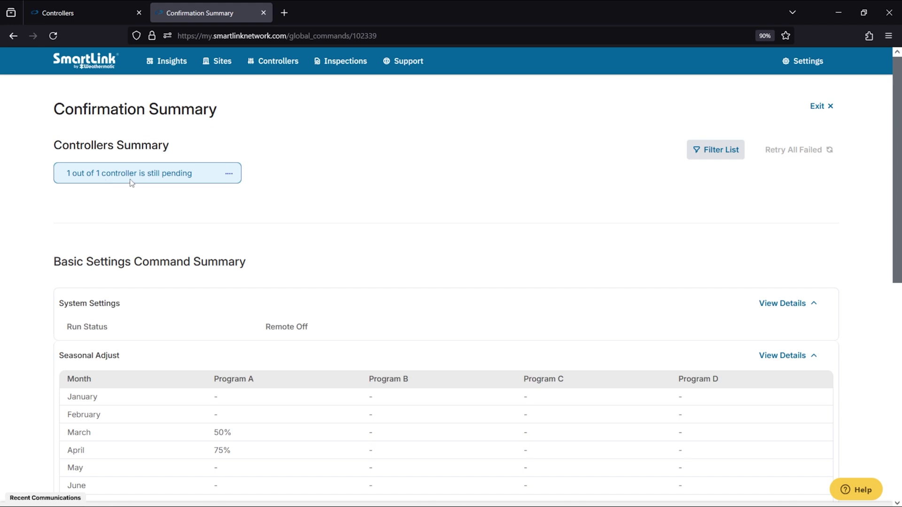
- Expand the pending controller entry in the Confirmation Summary and check its status and the submitted settings
{"action": "left_click", "coordinate": [163, 178]}
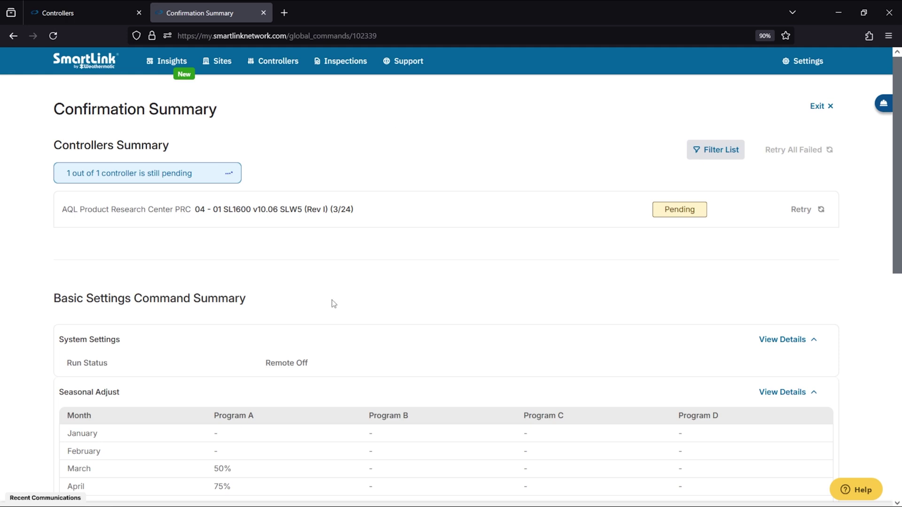
{"action": "scroll", "coordinate": [333, 300], "scroll_direction": "down", "scroll_amount": 8}
{"action": "scroll", "coordinate": [333, 300], "scroll_direction": "down", "scroll_amount": 2}
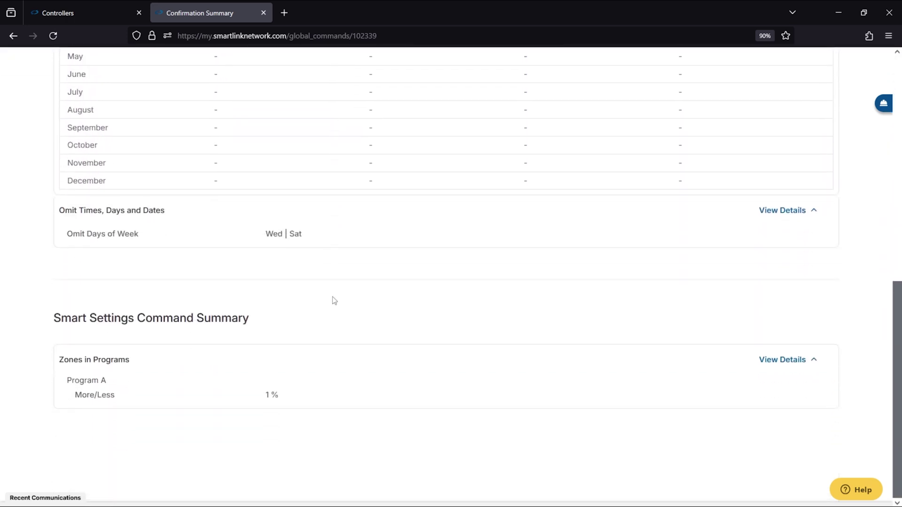
{"action": "scroll", "coordinate": [301, 347], "scroll_direction": "up", "scroll_amount": 9}
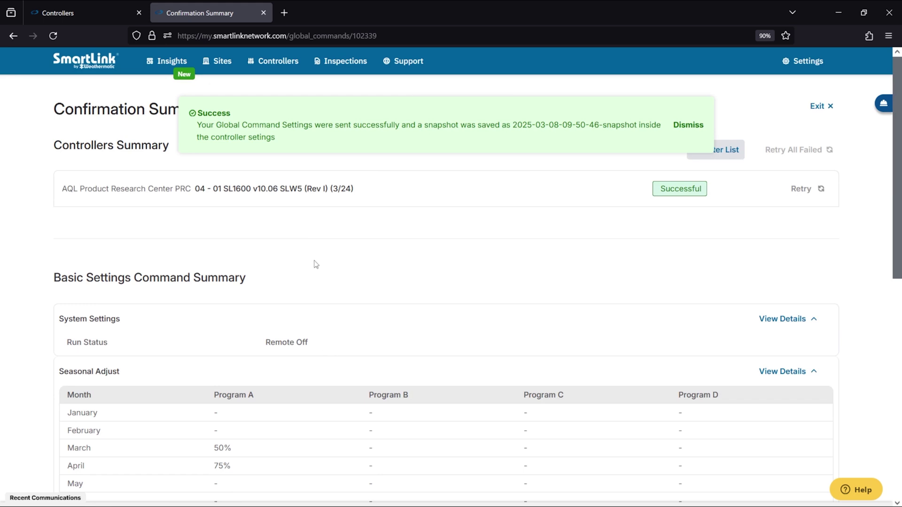